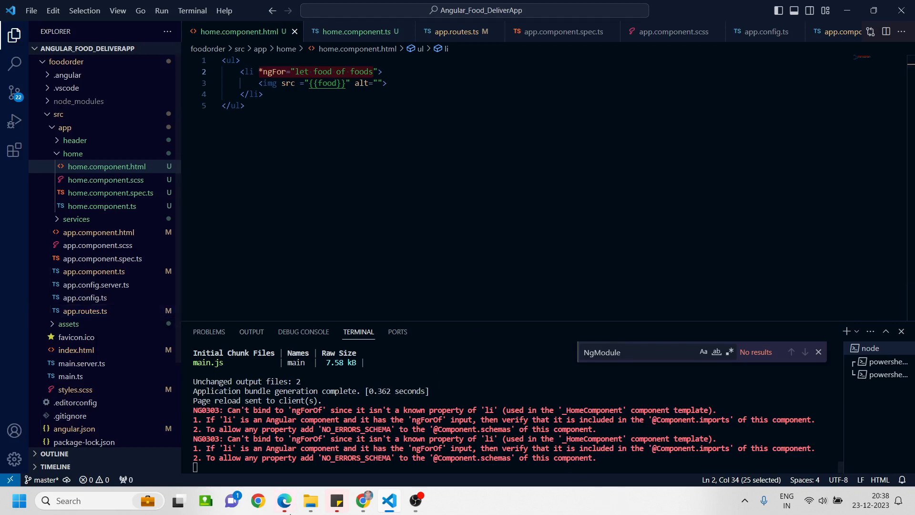
# Highlight the li tag using *ngFor in the home template to show the failing directive
pyautogui.click(378, 107)
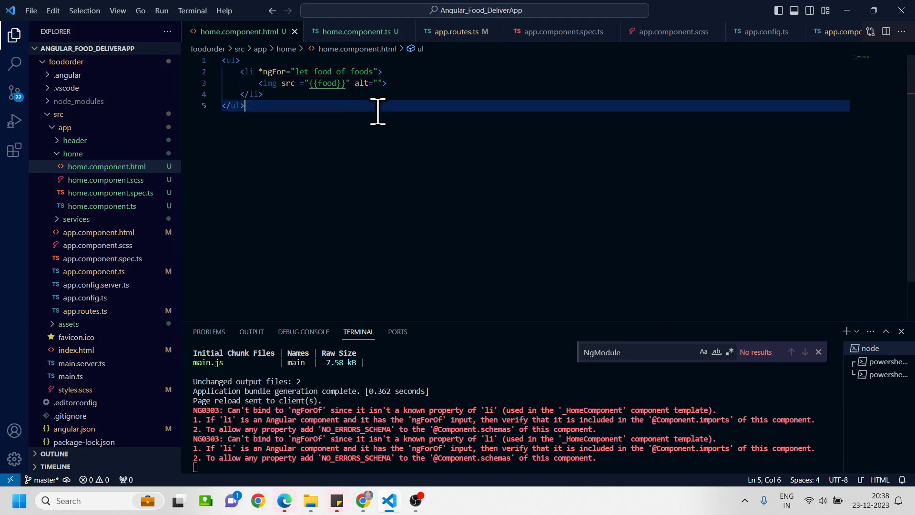
pyautogui.doubleClick(274, 72)
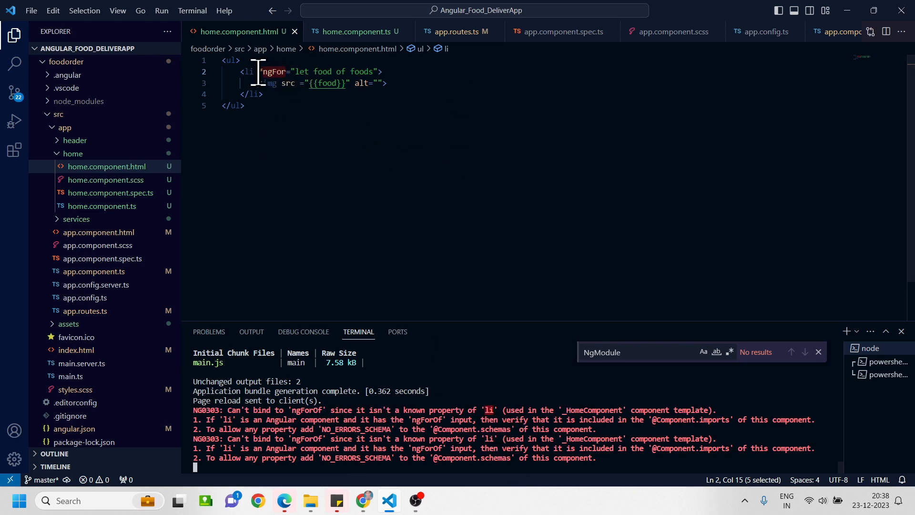
pyautogui.moveTo(241, 71); pyautogui.dragTo(386, 71)
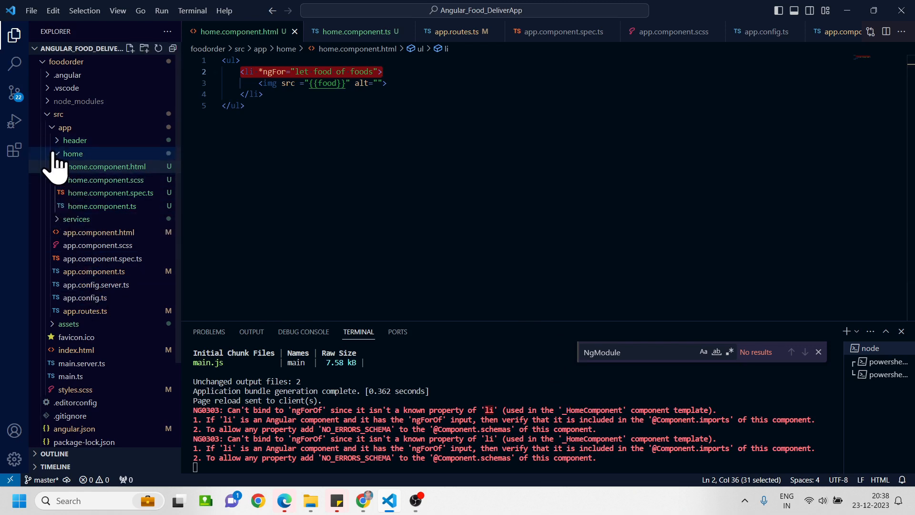
pyautogui.click(72, 153)
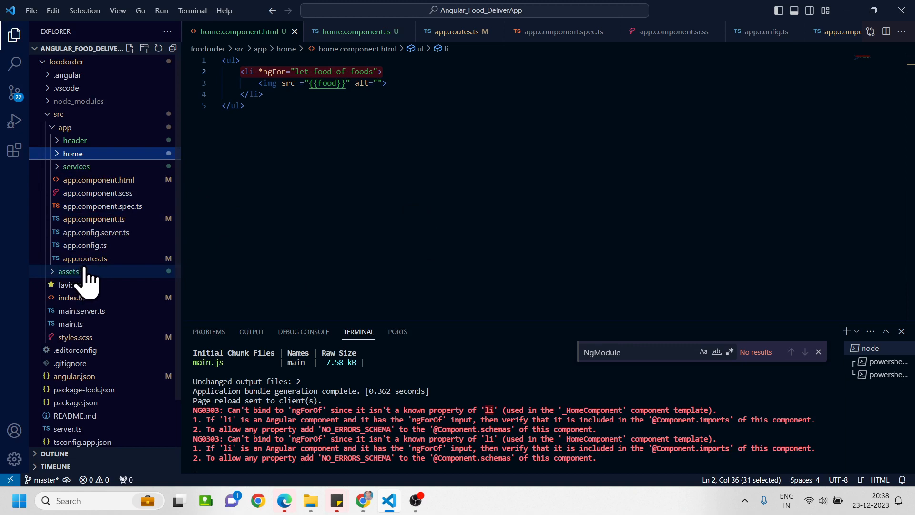
# Review app.component.ts, noting its standalone: true setting and CommonModule import
pyautogui.click(93, 219)
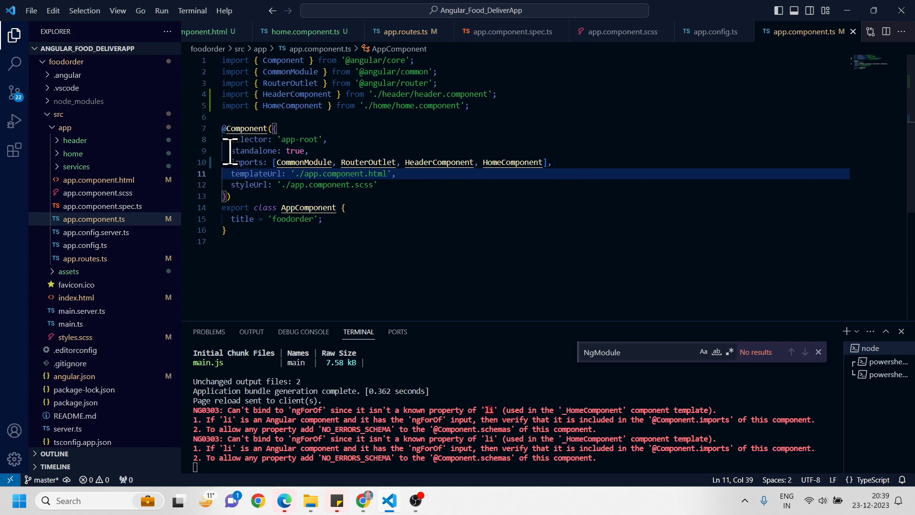
pyautogui.moveTo(231, 151); pyautogui.dragTo(313, 150)
pyautogui.click(310, 150)
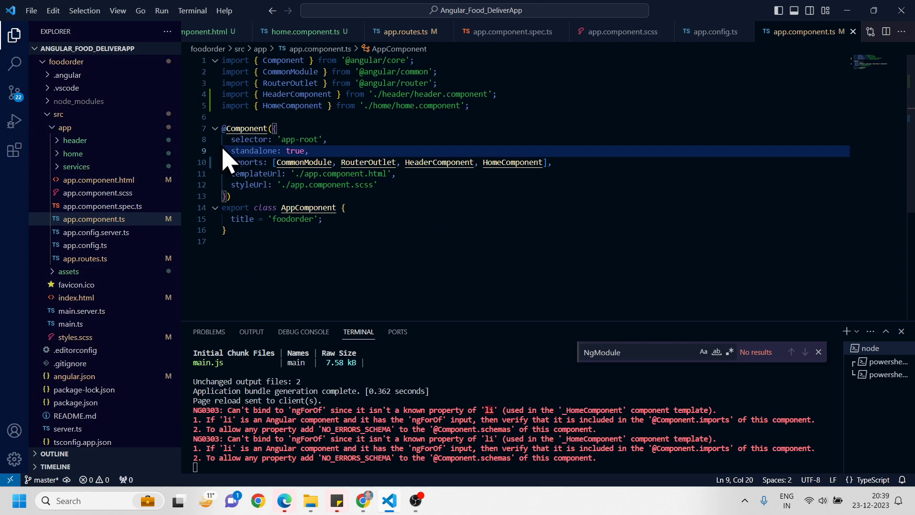
pyautogui.click(72, 153)
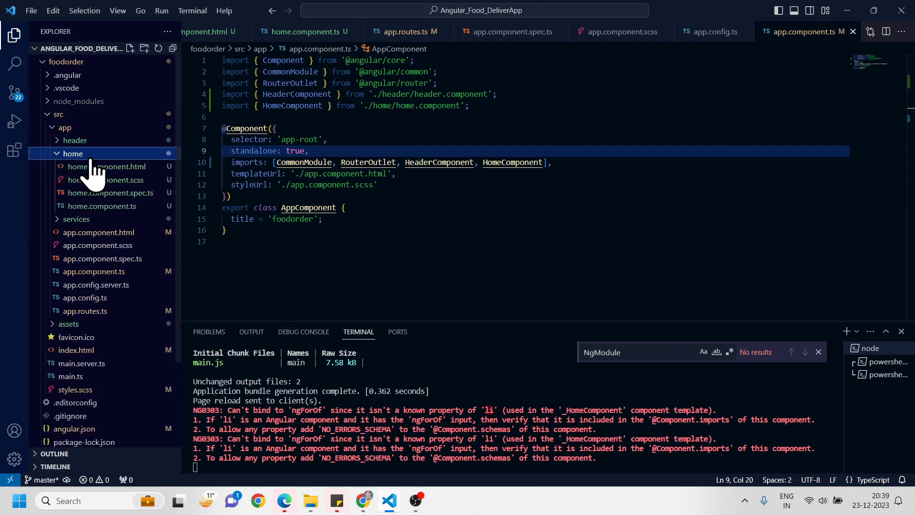
# Add CommonModule to the imports list in home.component.ts and save to rebuild
pyautogui.click(101, 206)
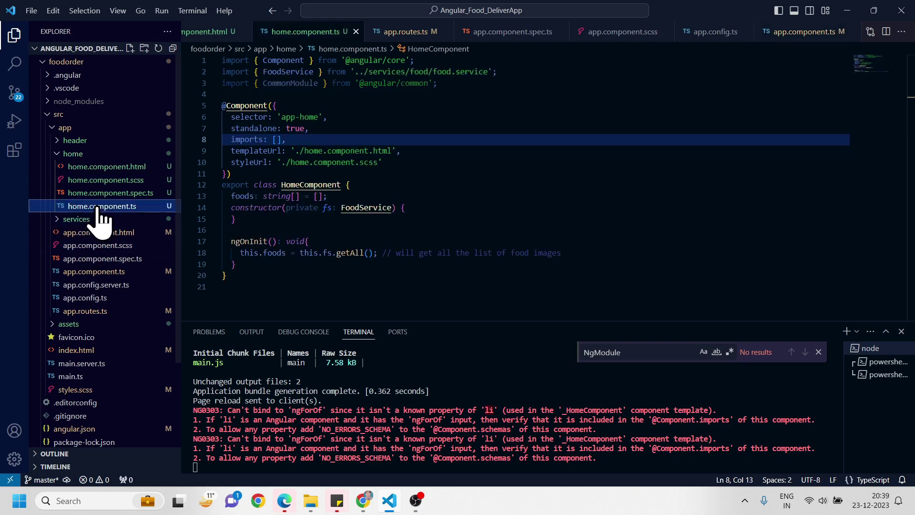
pyautogui.click(279, 139)
pyautogui.write('CommonModule')
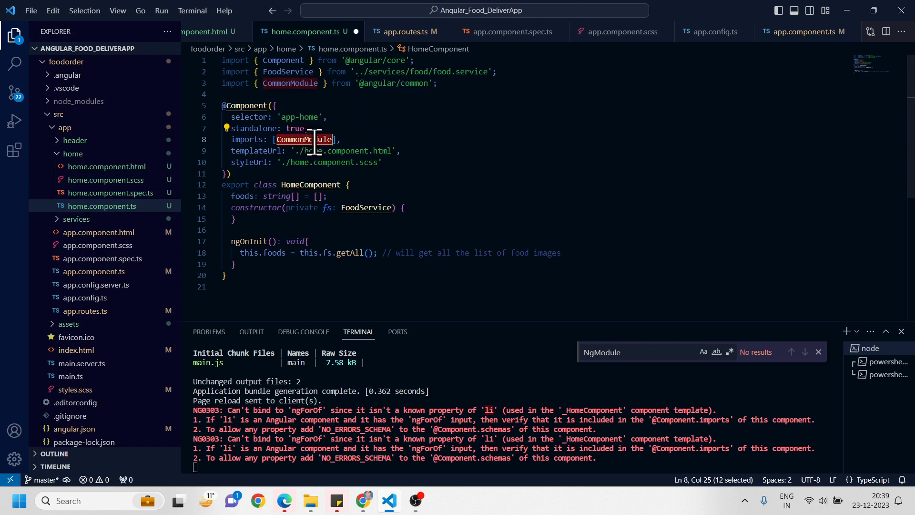
pyautogui.press('End')
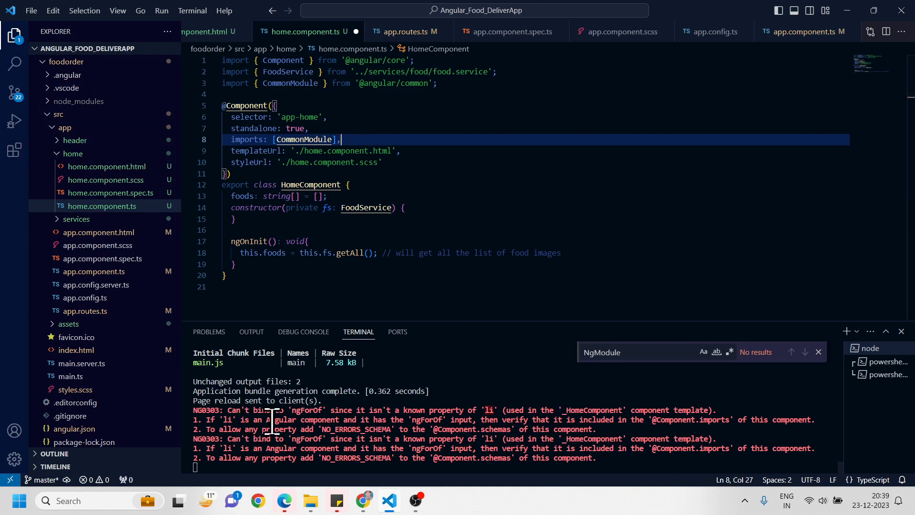
pyautogui.click(554, 151)
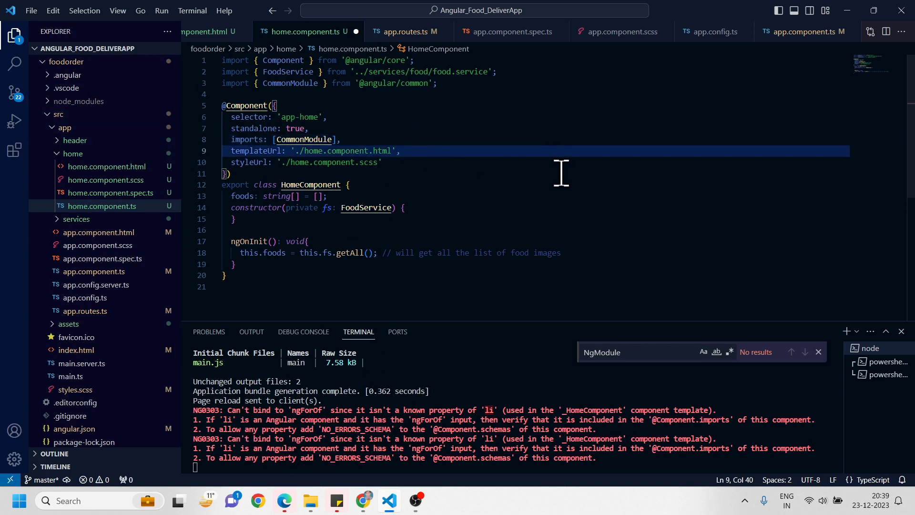
pyautogui.hotkey('ctrl', 's')
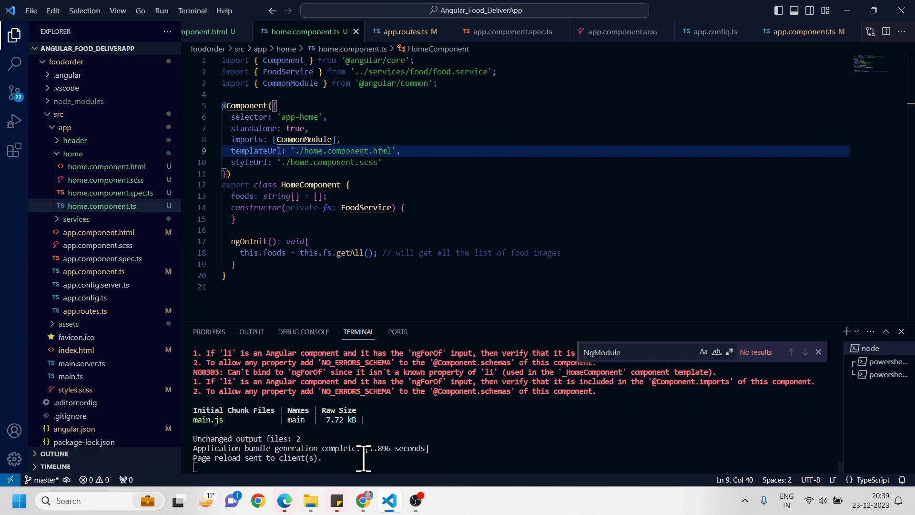
# Bring up the Chrome window showing the Foodorder app at localhost:4200
pyautogui.click(364, 501)
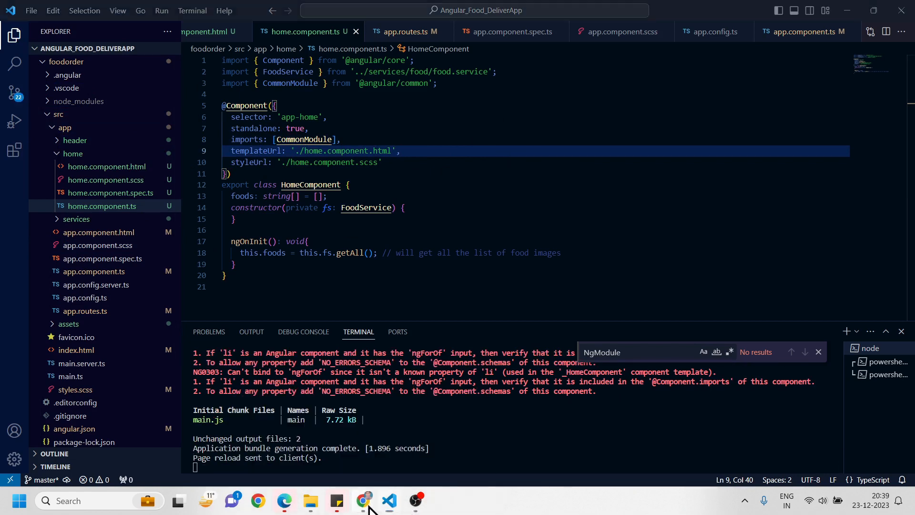
pyautogui.click(443, 443)
pyautogui.scroll(-3, 374, 365)
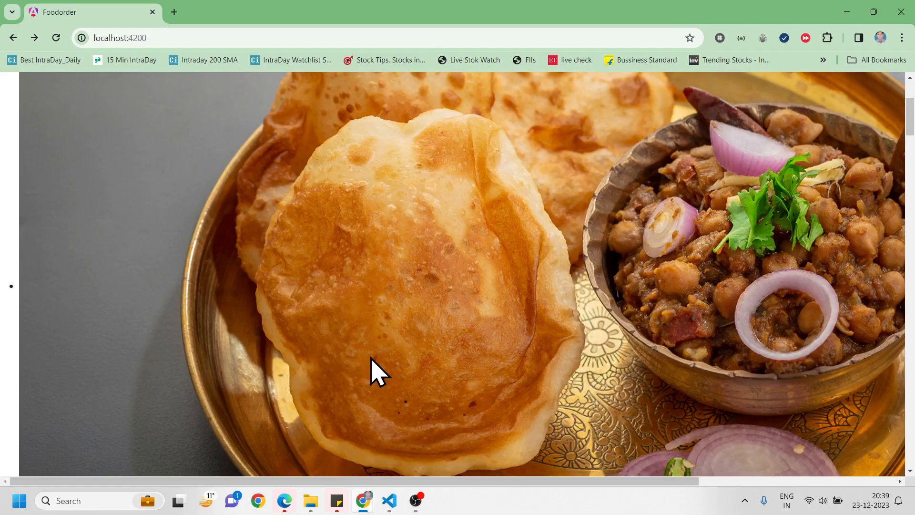
pyautogui.scroll(2, 375, 358)
pyautogui.moveTo(909, 100); pyautogui.dragTo(908, 458)
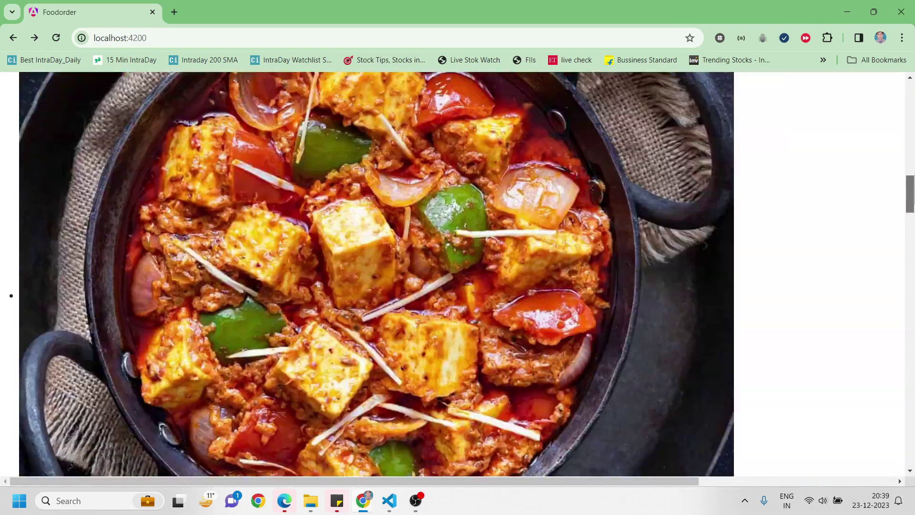
pyautogui.moveTo(909, 193); pyautogui.dragTo(909, 79)
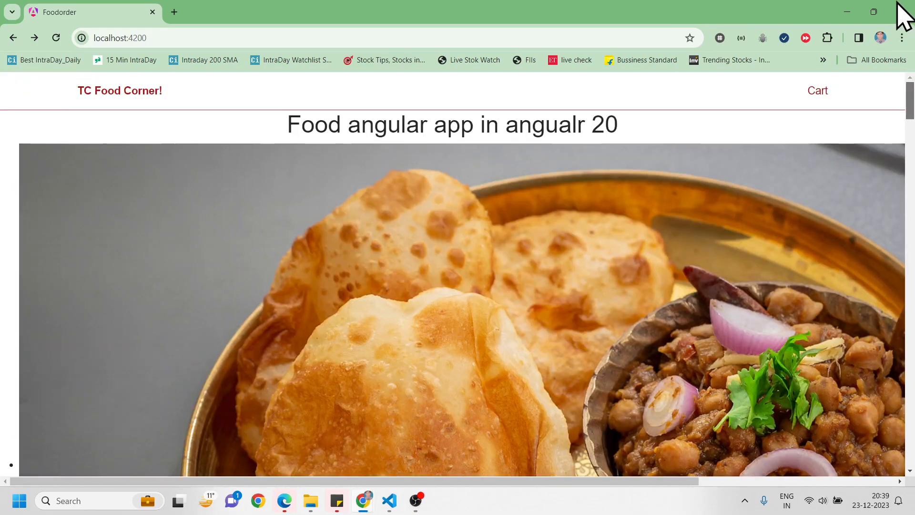